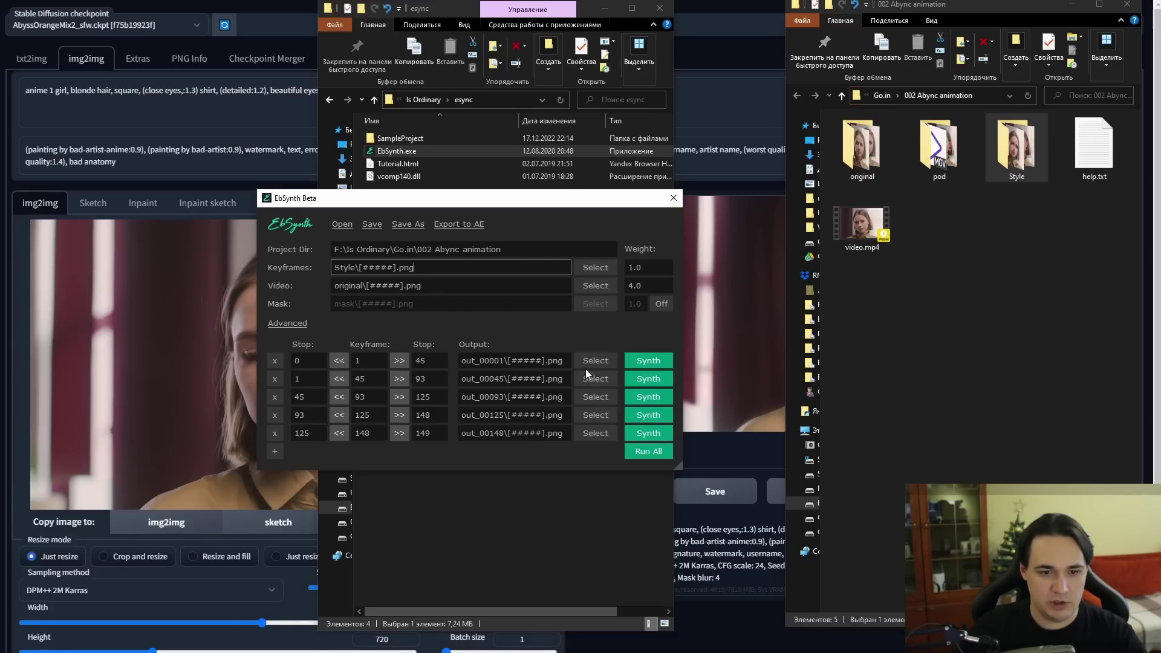
# Run the synthesis for all five keyframes and examine the generated frames in the out_00093 folder.
pyautogui.click(642, 455)
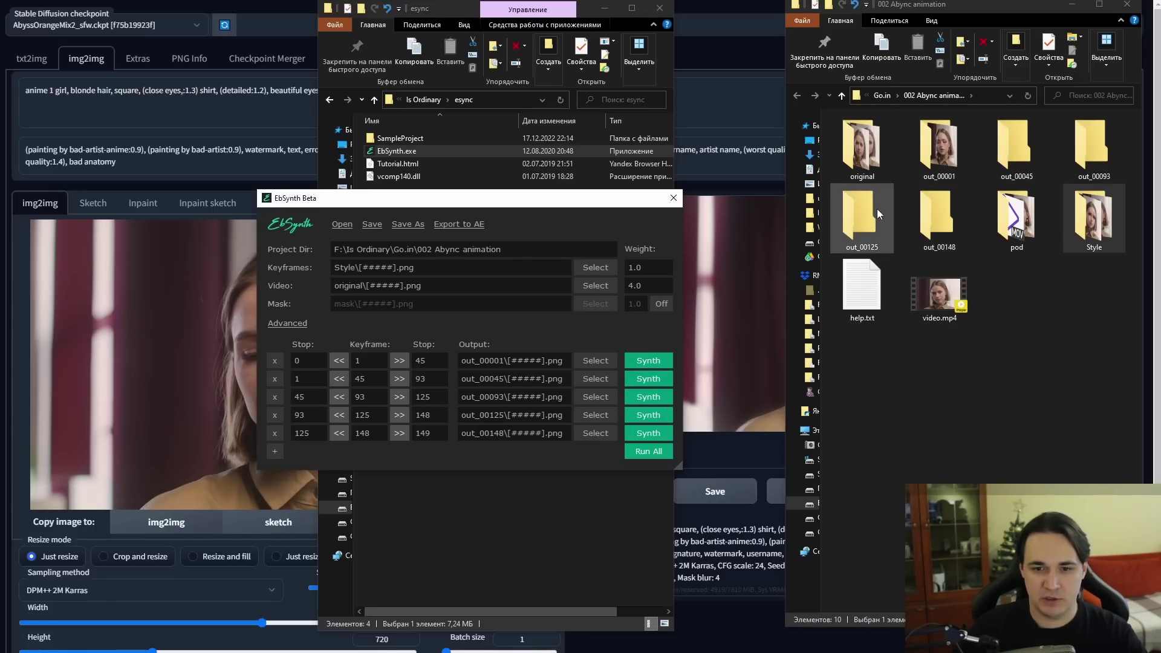
pyautogui.doubleClick(1076, 151)
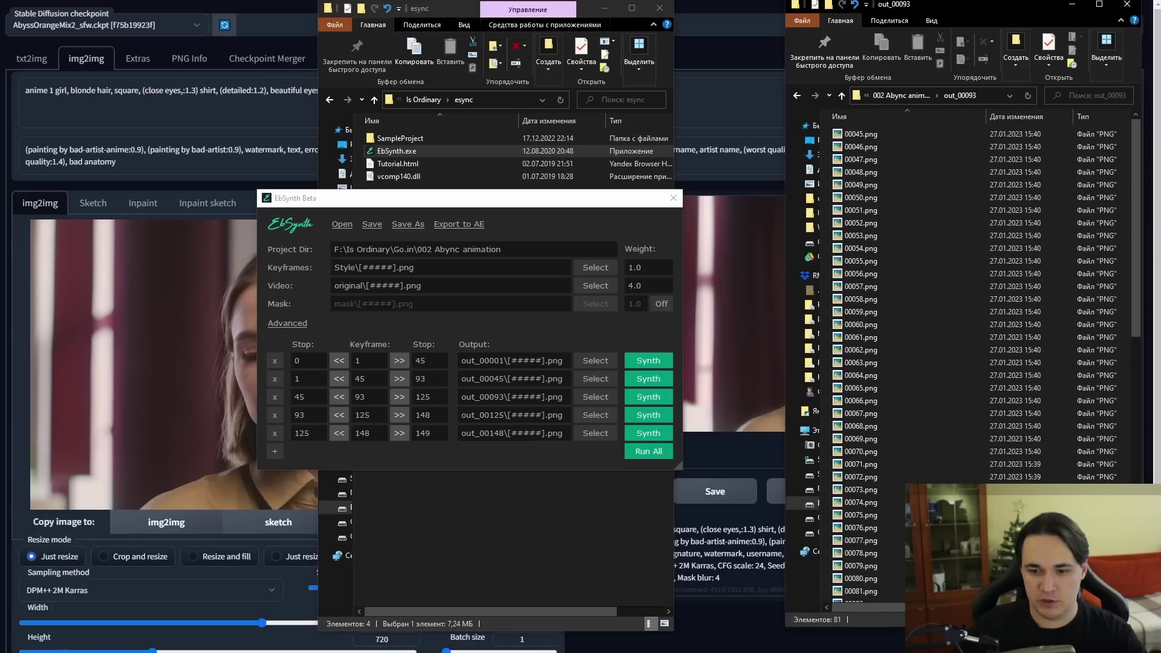
pyautogui.moveTo(1137, 220); pyautogui.dragTo(1156, 371)
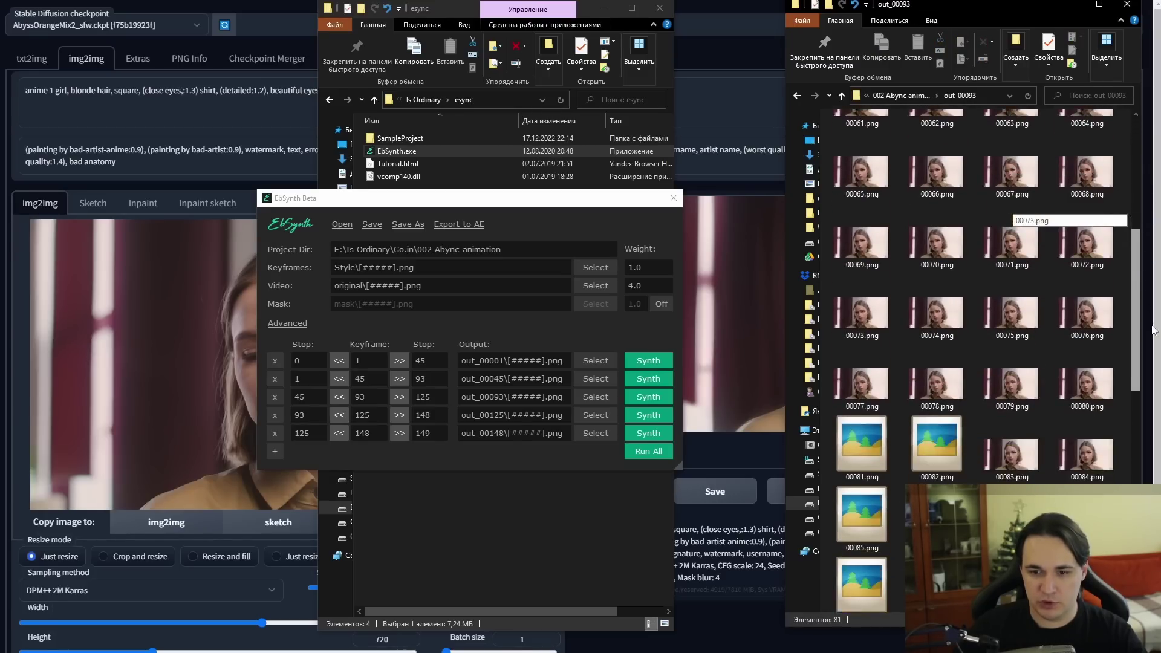
pyautogui.scroll(-3, 1076, 380)
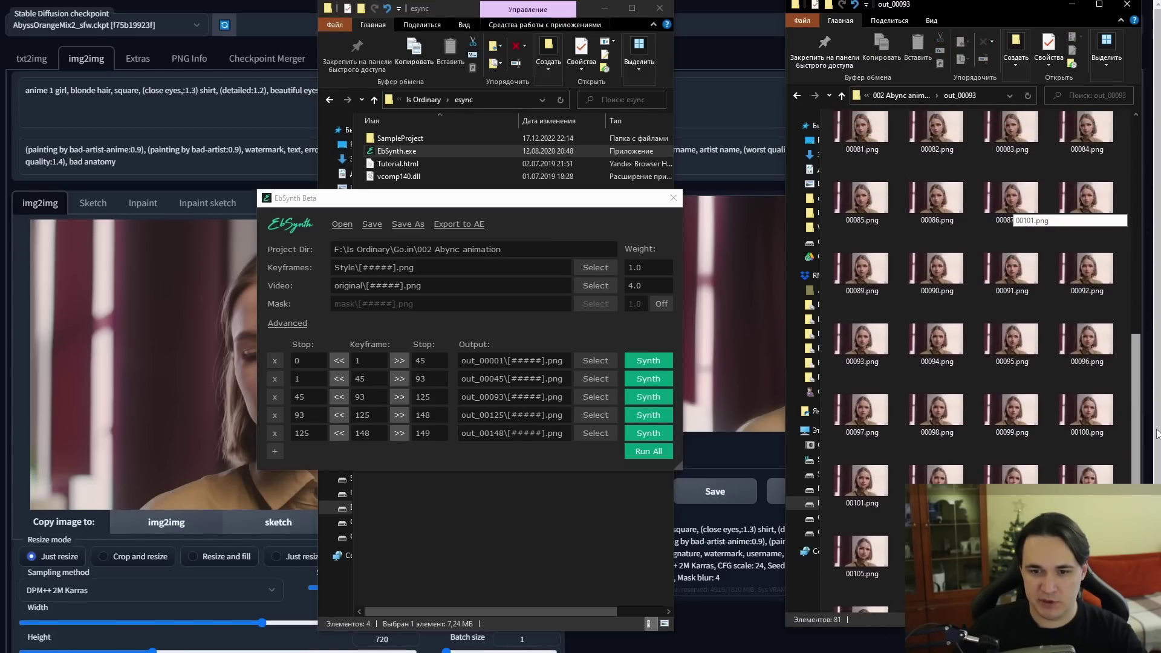
pyautogui.doubleClick(862, 338)
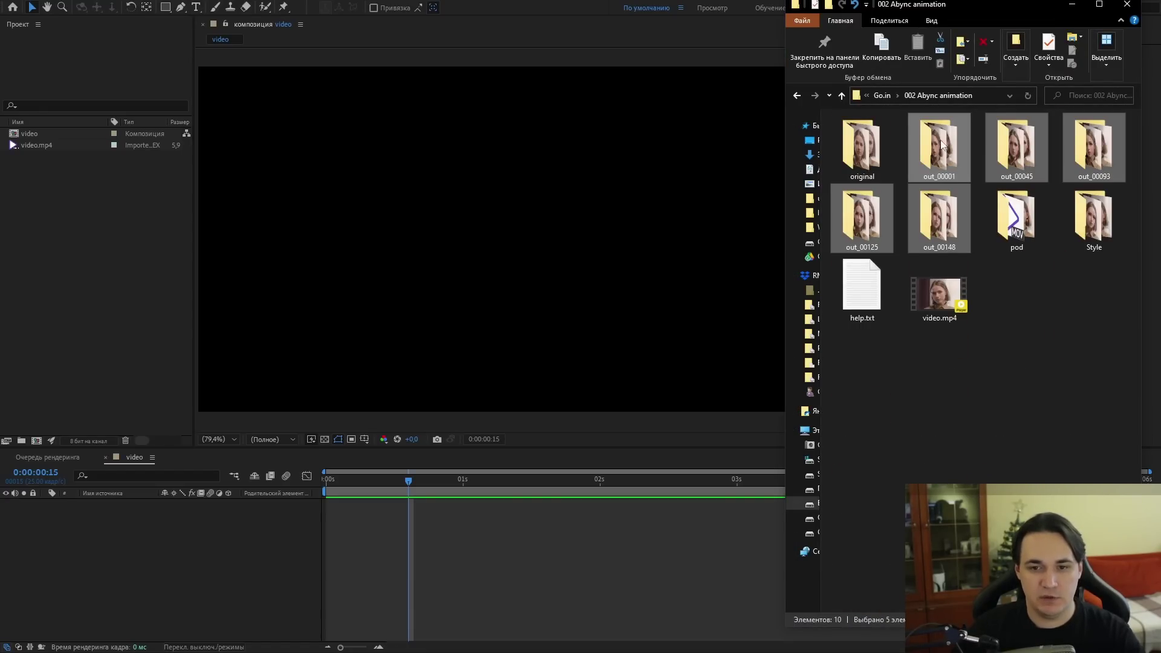
# Switch to After Effects and import the folders out_00001, out_00045, out_00093, out_00125 and out_00148 as PNG sequences.
pyautogui.moveTo(796, 170); pyautogui.dragTo(75, 184)
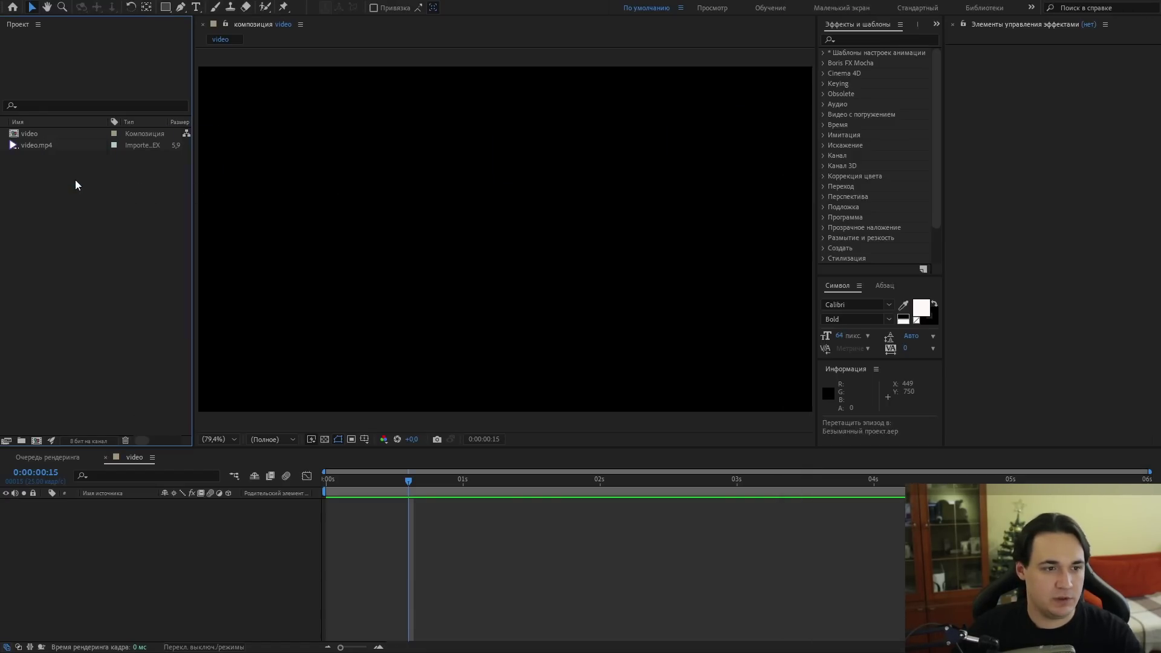
pyautogui.click(84, 240)
pyautogui.click(29, 193)
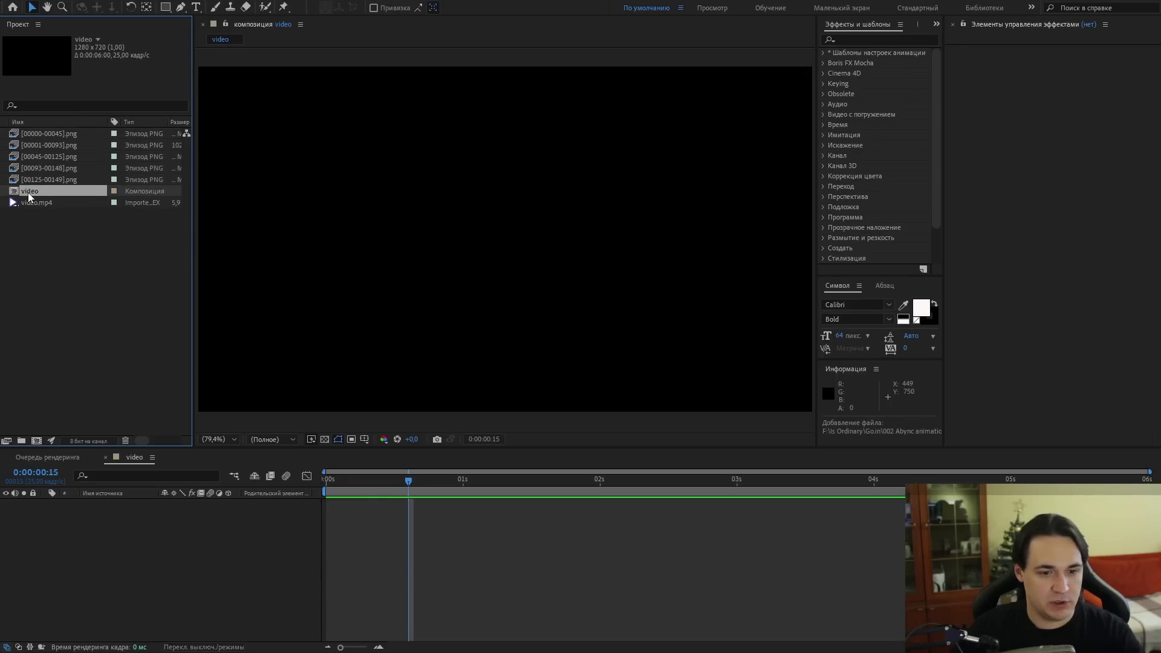
pyautogui.moveTo(410, 481); pyautogui.dragTo(310, 482)
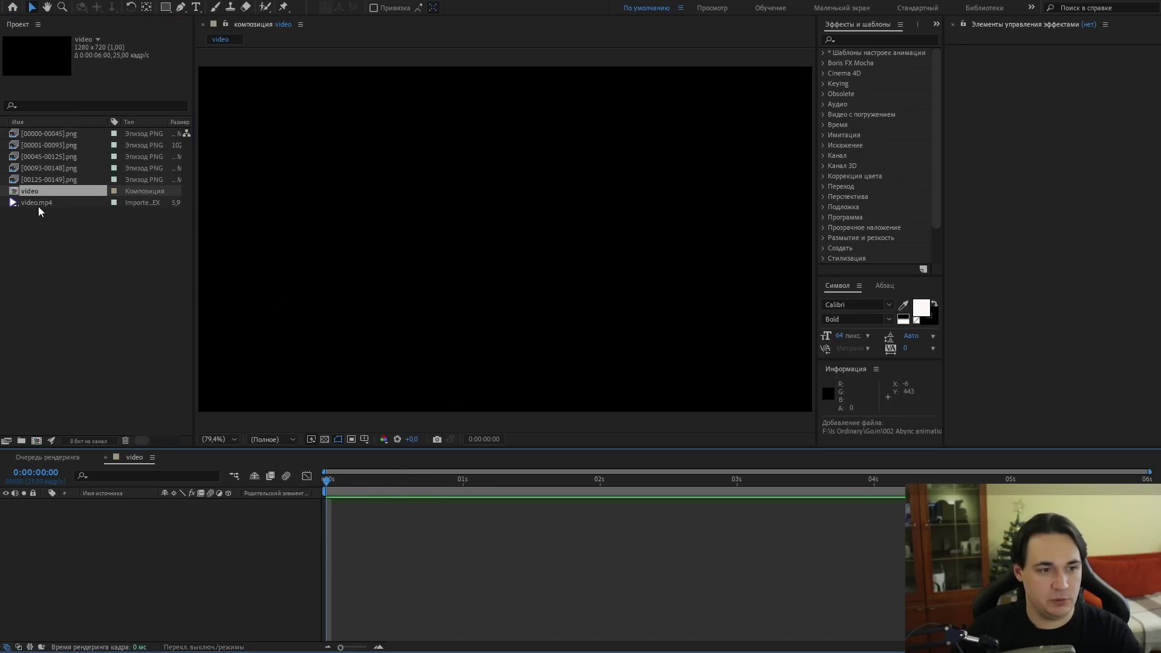
pyautogui.moveTo(49, 135); pyautogui.dragTo(357, 510)
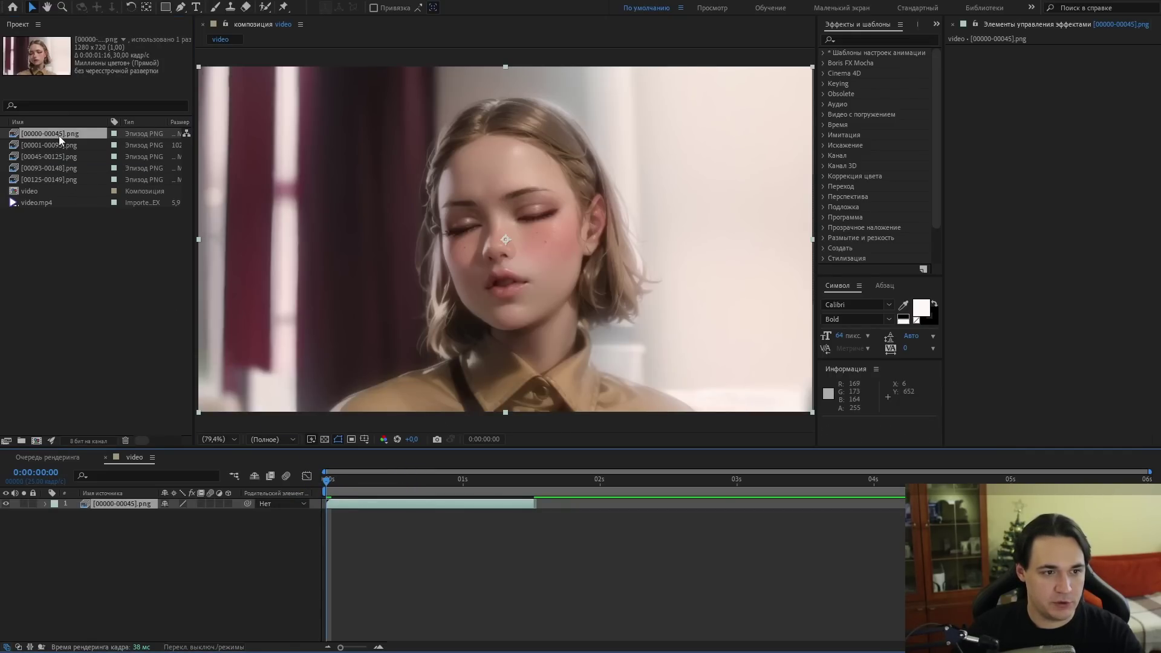
pyautogui.moveTo(345, 479)
pyautogui.mouseDown()
pyautogui.moveTo(387, 482)
pyautogui.moveTo(314, 492)
pyautogui.moveTo(348, 479)
pyautogui.moveTo(327, 480)
pyautogui.mouseUp()
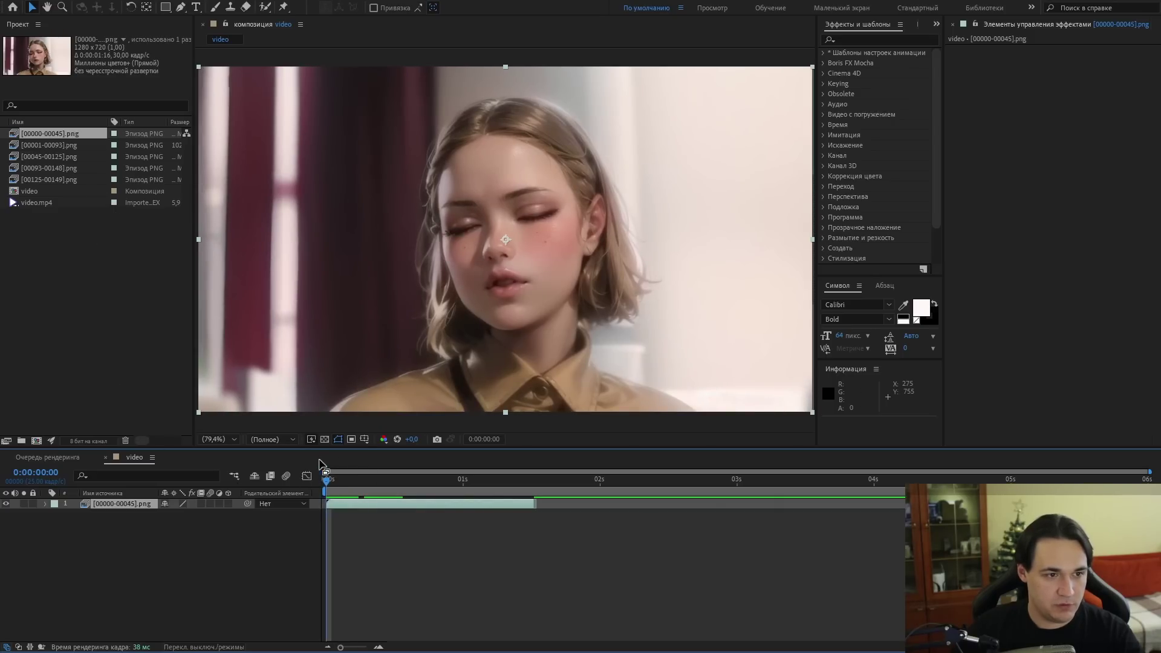
pyautogui.moveTo(47, 145); pyautogui.dragTo(332, 514)
pyautogui.click(333, 490)
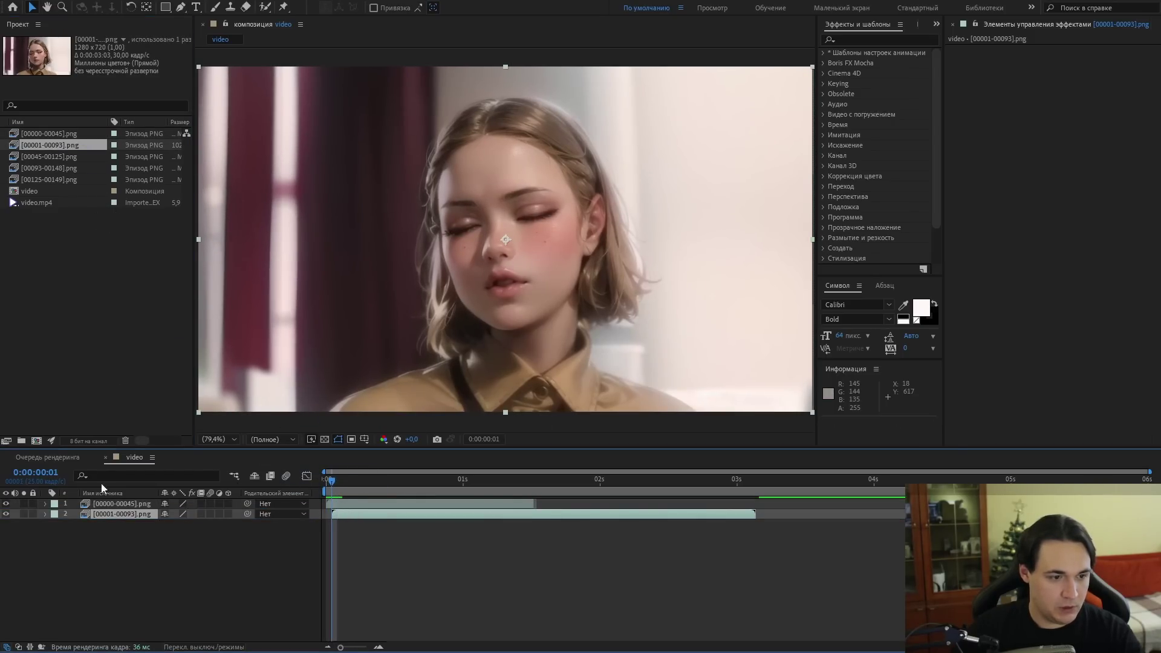
pyautogui.moveTo(356, 478); pyautogui.dragTo(574, 490)
pyautogui.moveTo(49, 156); pyautogui.dragTo(574, 522)
pyautogui.moveTo(576, 481); pyautogui.dragTo(851, 488)
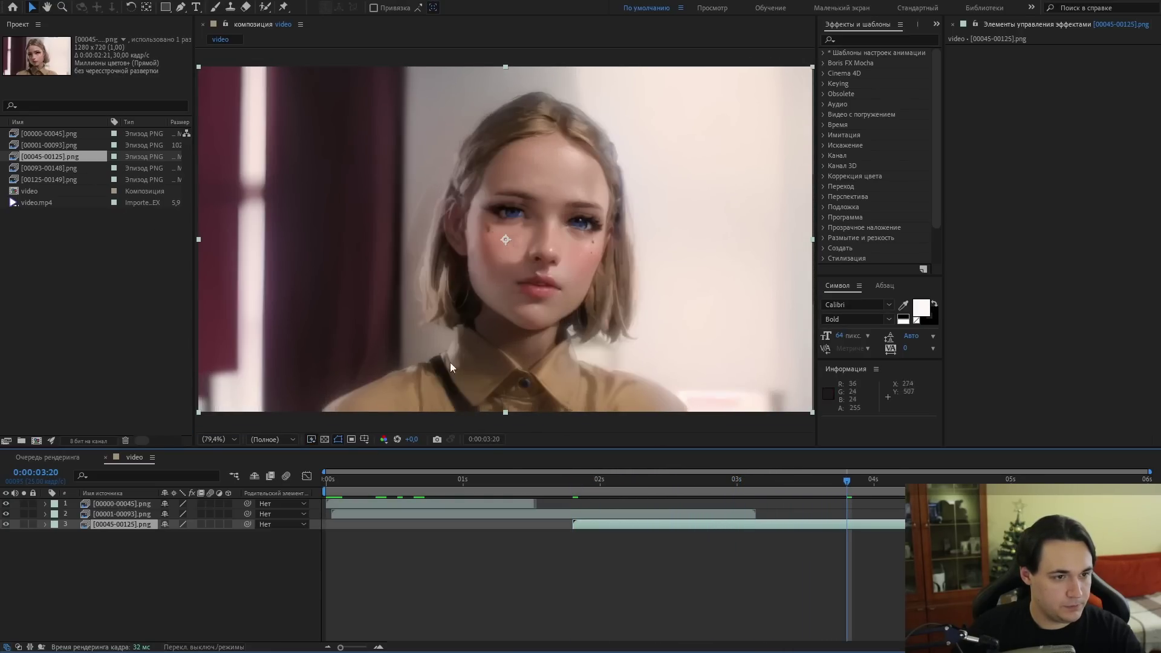
pyautogui.moveTo(49, 168); pyautogui.dragTo(834, 535)
pyautogui.moveTo(832, 479); pyautogui.dragTo(1016, 481)
pyautogui.moveTo(40, 179); pyautogui.dragTo(1011, 538)
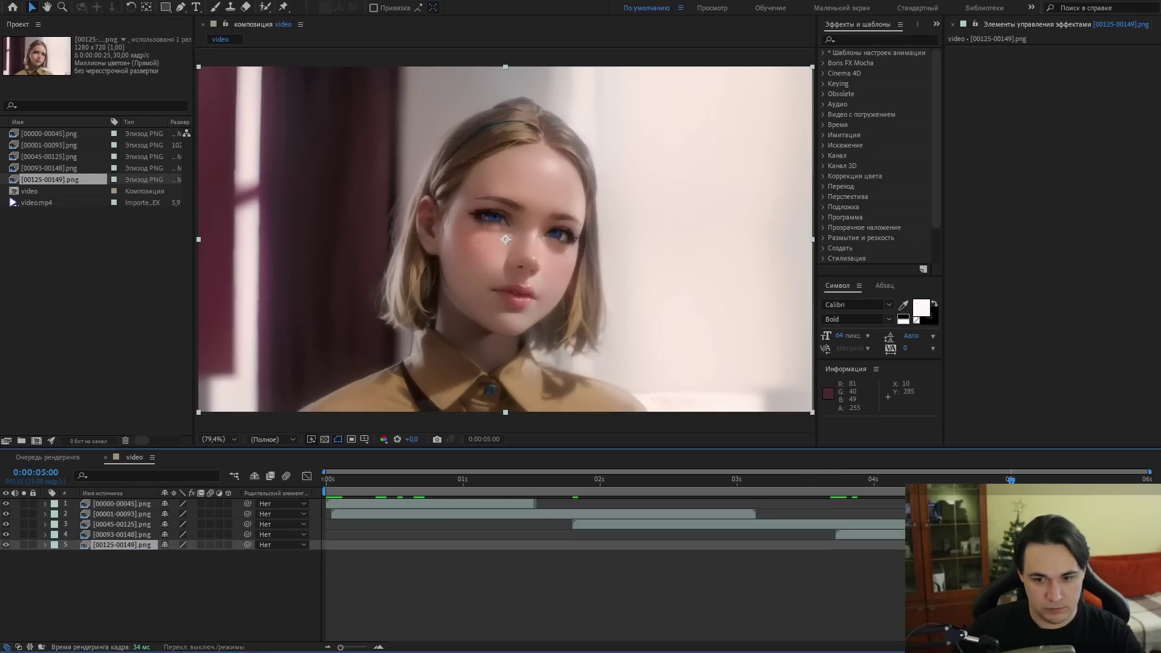
pyautogui.press('space')
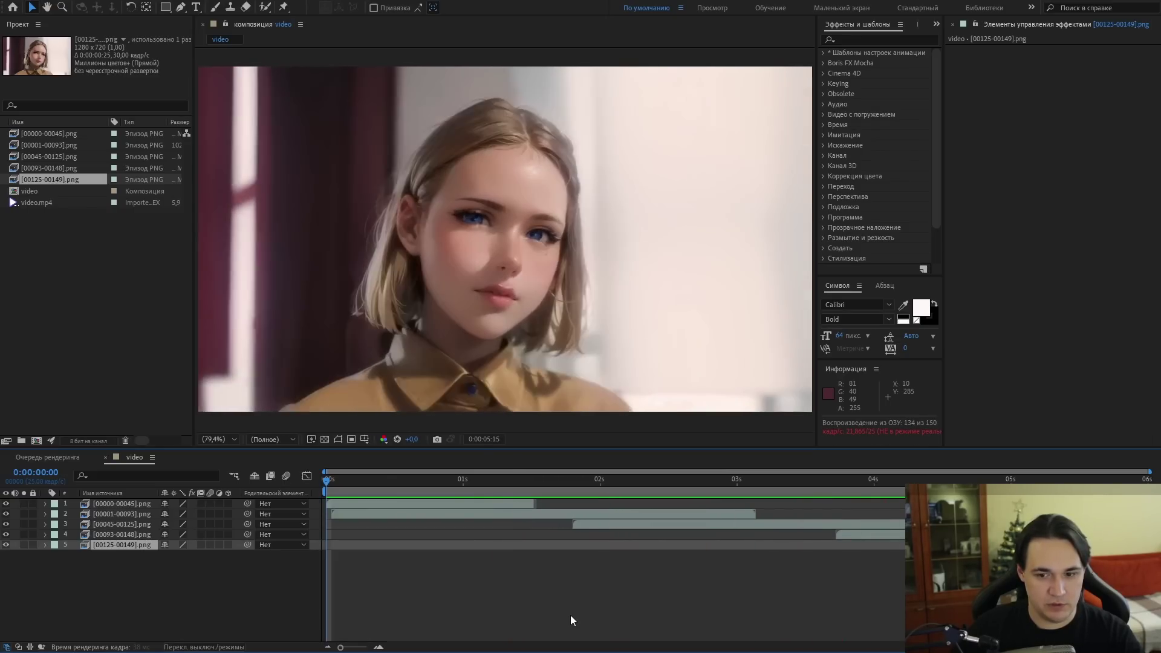
pyautogui.press('space')
pyautogui.moveTo(338, 485); pyautogui.dragTo(404, 485)
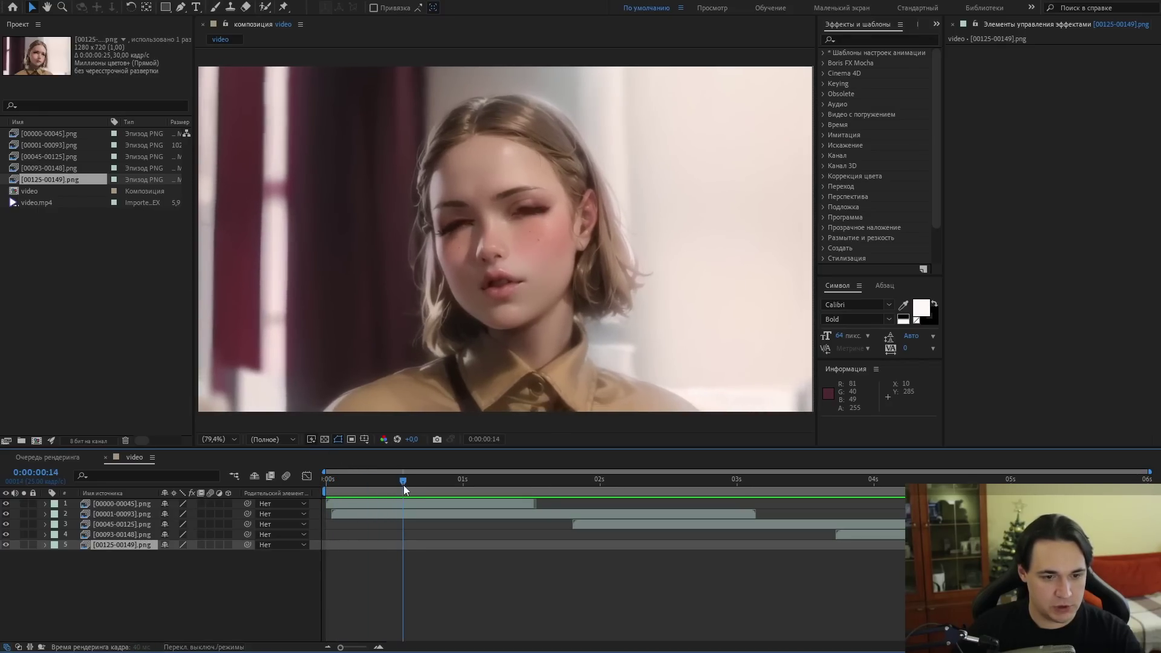
pyautogui.click(45, 503)
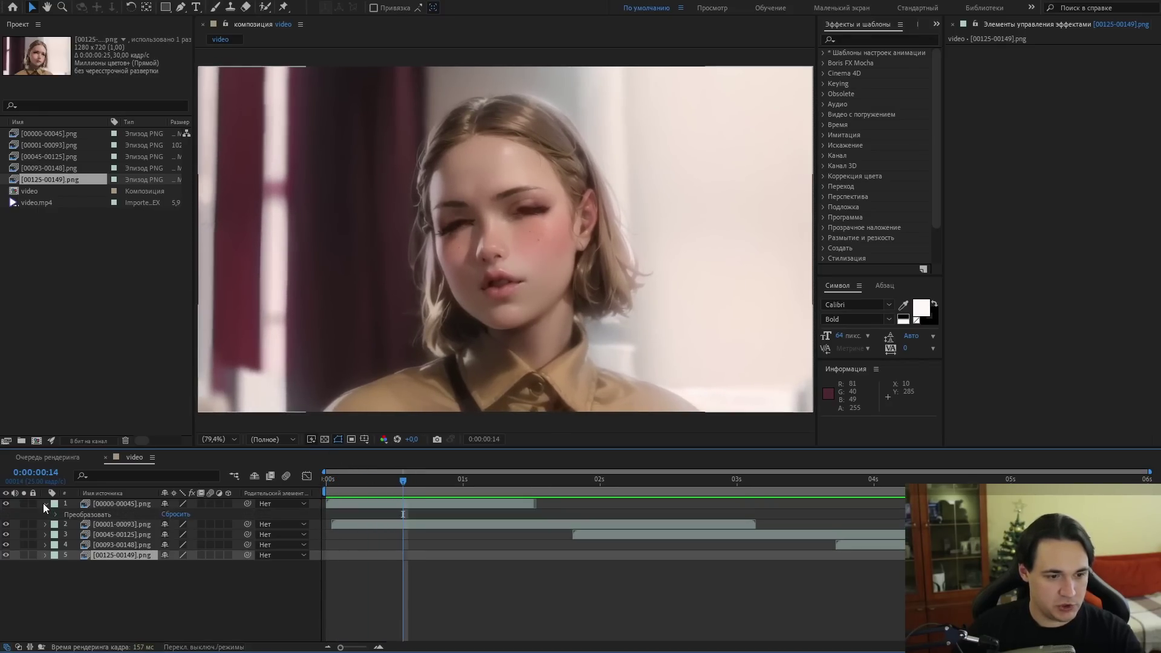
pyautogui.click(57, 515)
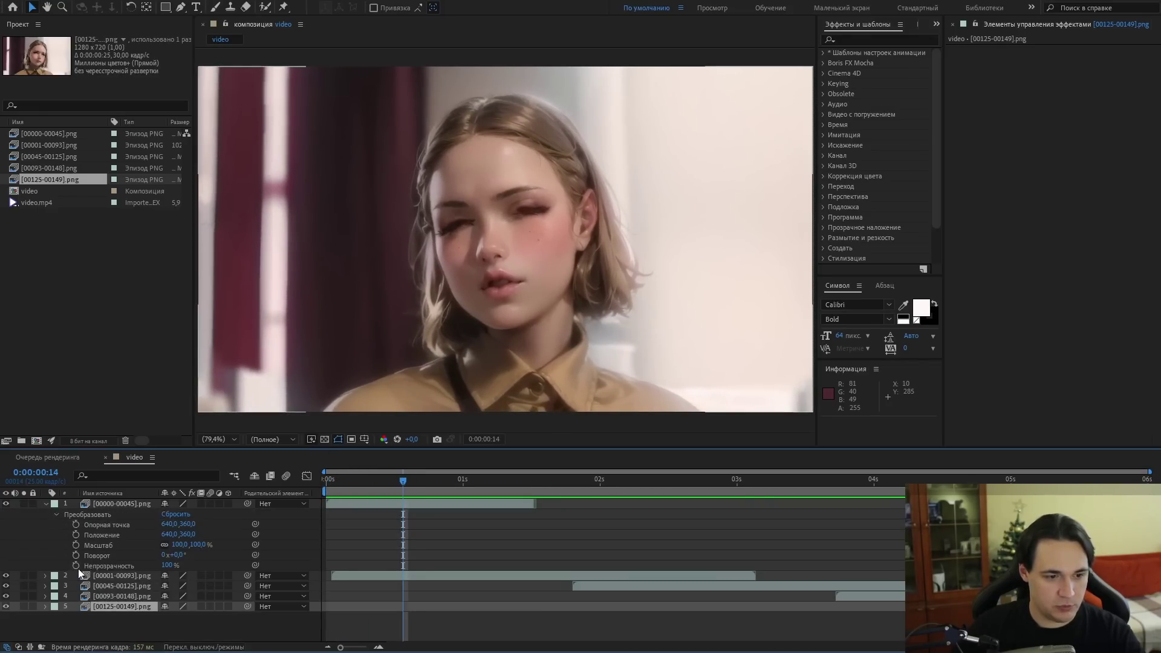
pyautogui.click(75, 565)
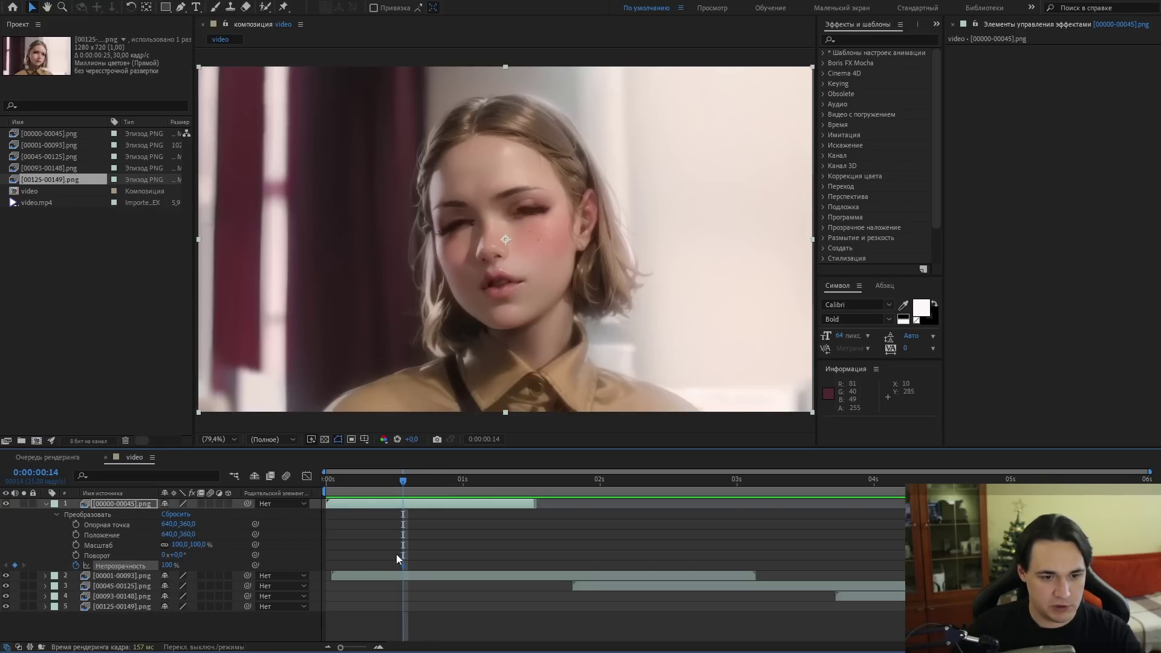
pyautogui.moveTo(398, 565); pyautogui.dragTo(332, 565)
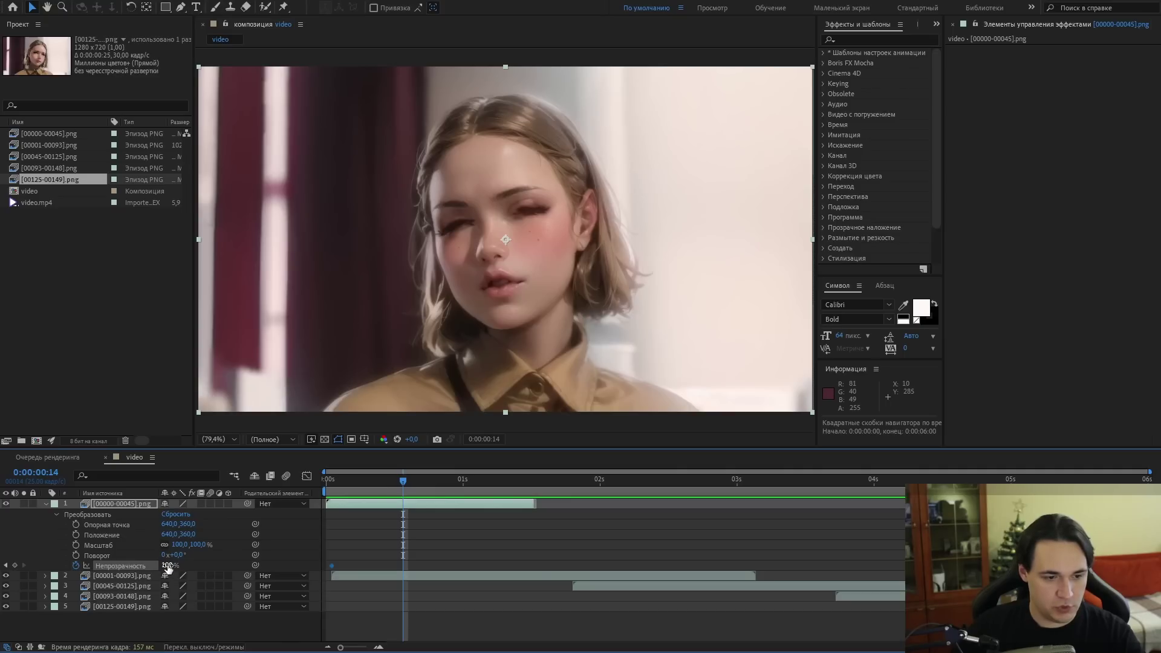
pyautogui.moveTo(168, 567); pyautogui.dragTo(108, 567)
pyautogui.moveTo(404, 488)
pyautogui.mouseDown()
pyautogui.moveTo(317, 486)
pyautogui.moveTo(419, 495)
pyautogui.mouseUp()
pyautogui.moveTo(328, 566); pyautogui.dragTo(433, 566)
pyautogui.moveTo(420, 488); pyautogui.dragTo(573, 489)
pyautogui.click(597, 575)
pyautogui.click(46, 576)
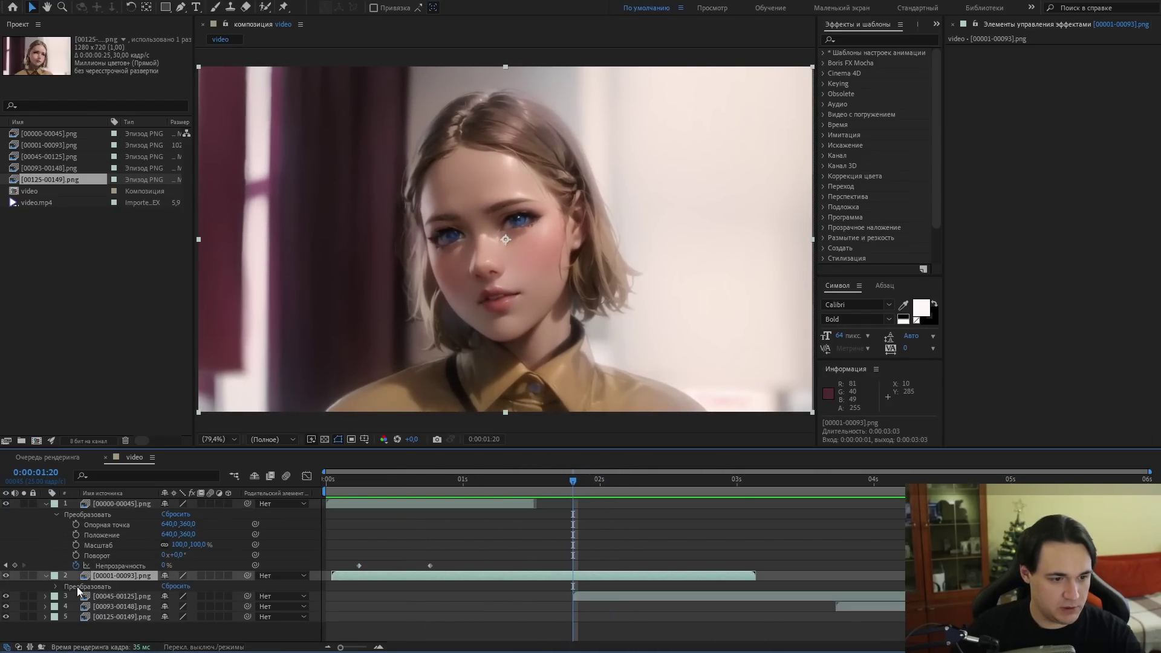
pyautogui.click(56, 586)
pyautogui.scroll(-1, 80, 593)
pyautogui.click(76, 605)
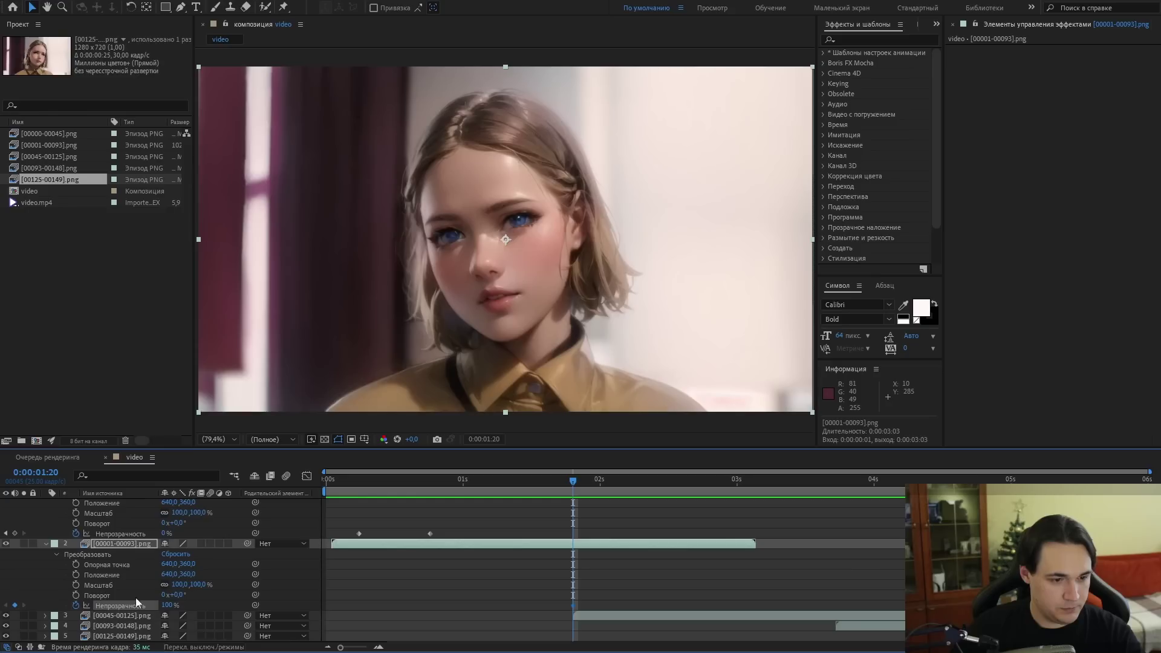
pyautogui.moveTo(671, 488); pyautogui.dragTo(720, 489)
pyautogui.moveTo(170, 605); pyautogui.dragTo(130, 606)
pyautogui.moveTo(629, 485); pyautogui.dragTo(568, 487)
pyautogui.press('space')
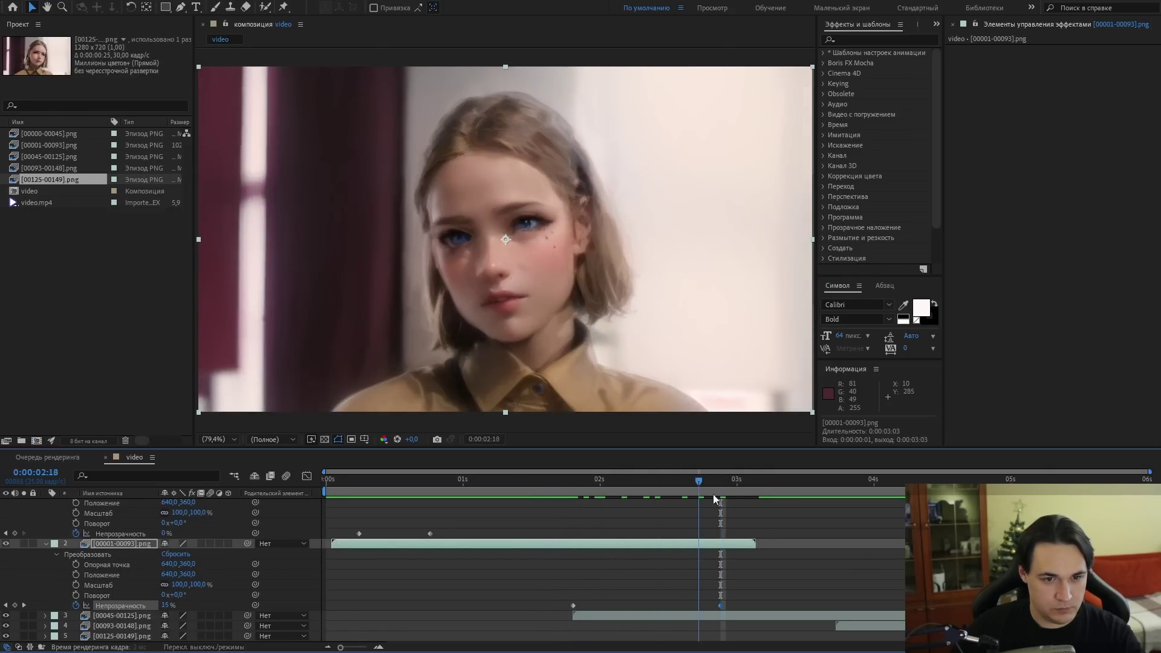
pyautogui.moveTo(811, 506); pyautogui.dragTo(725, 513)
pyautogui.click(559, 603)
pyautogui.moveTo(559, 603); pyautogui.dragTo(762, 604)
pyautogui.click(717, 595)
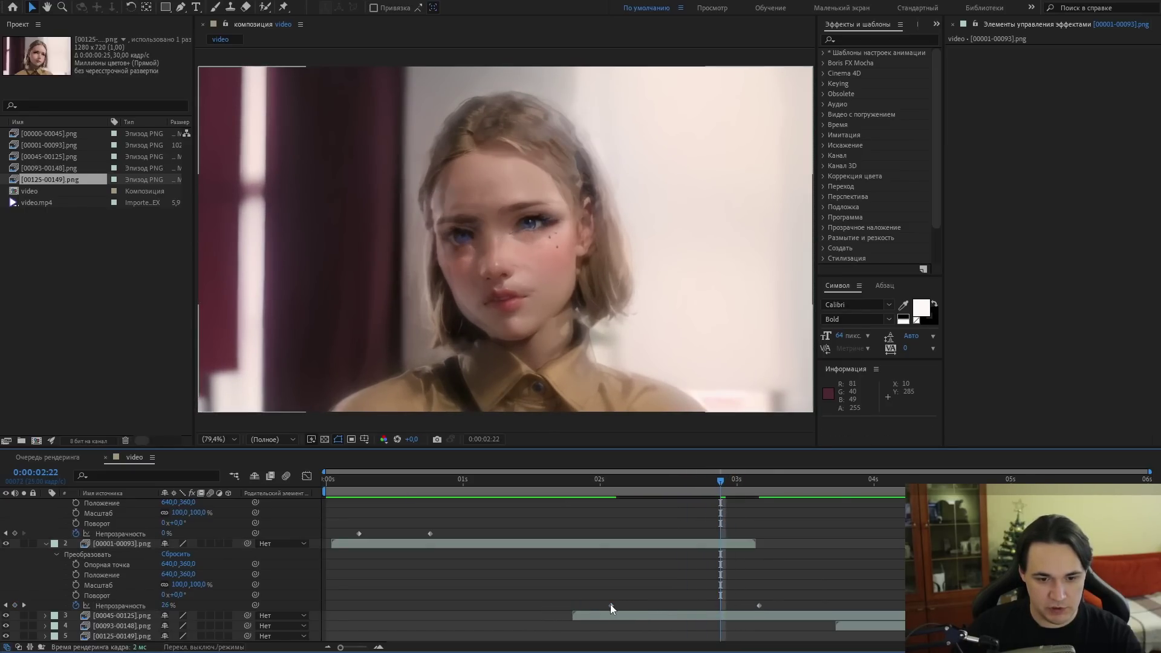
pyautogui.moveTo(611, 604); pyautogui.dragTo(682, 607)
pyautogui.moveTo(696, 485); pyautogui.dragTo(717, 499)
pyautogui.moveTo(754, 503); pyautogui.dragTo(707, 502)
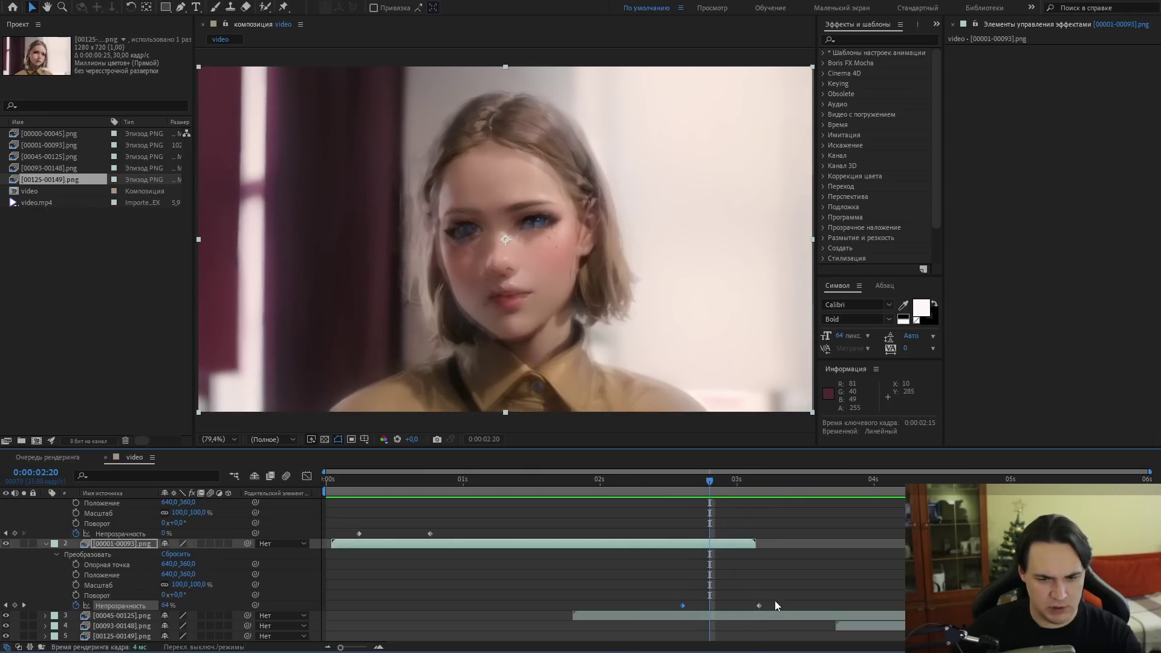
pyautogui.moveTo(742, 615); pyautogui.dragTo(701, 614)
pyautogui.moveTo(709, 480); pyautogui.dragTo(809, 499)
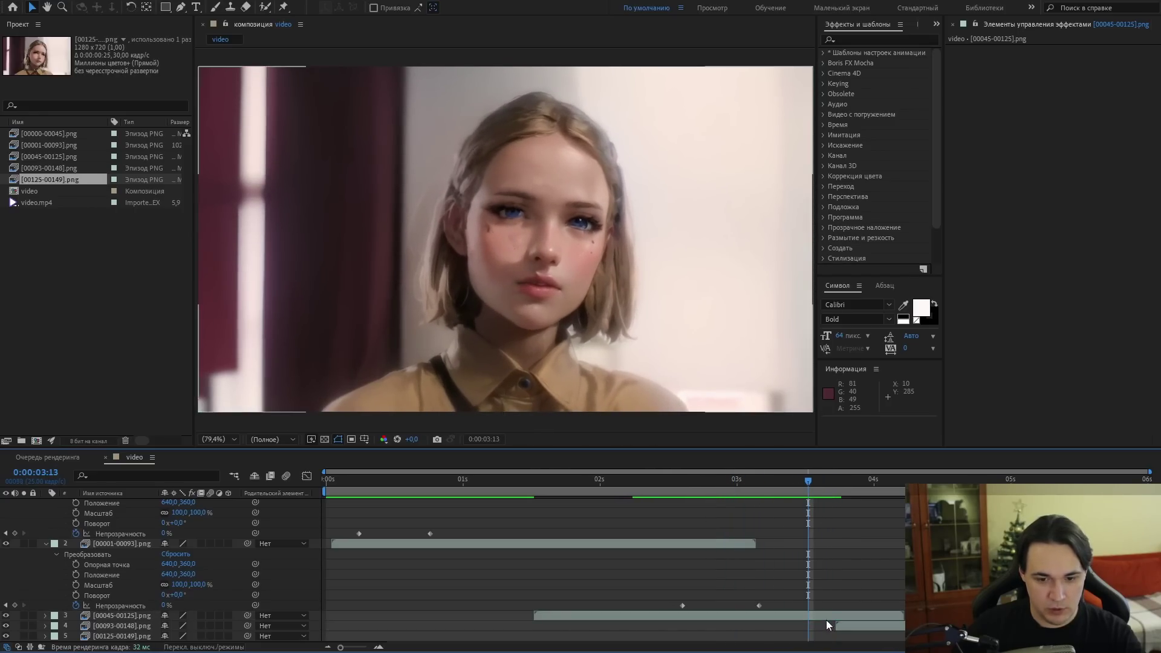
pyautogui.click(46, 616)
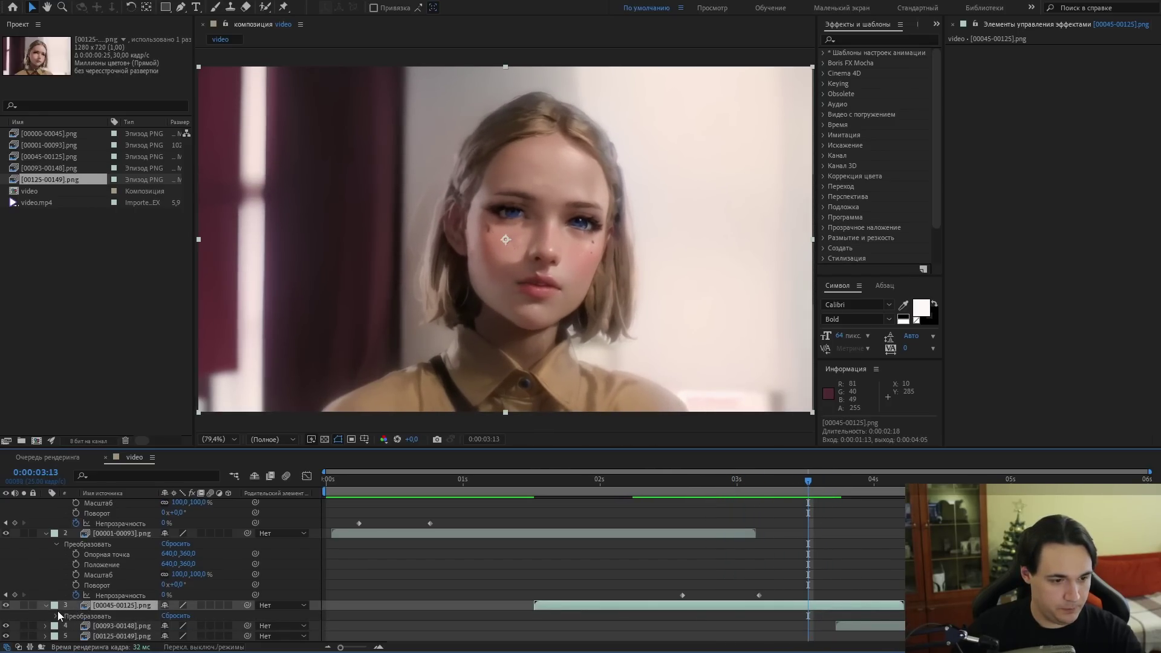
pyautogui.scroll(-2, 181, 575)
pyautogui.moveTo(809, 484); pyautogui.dragTo(850, 487)
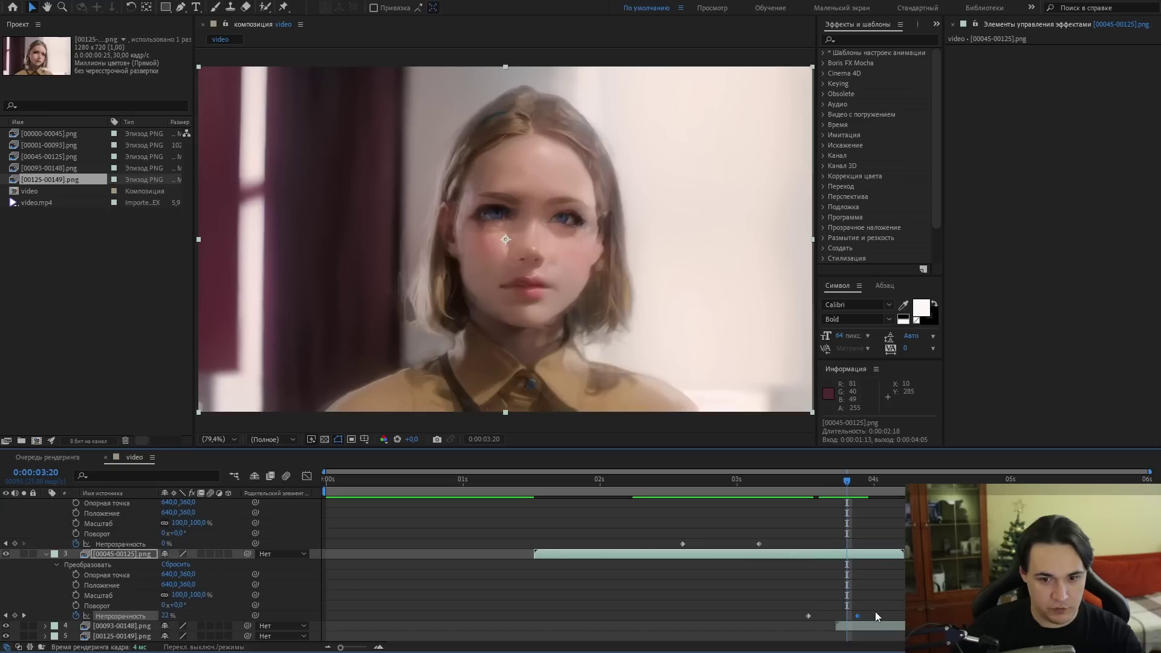
pyautogui.moveTo(870, 629); pyautogui.dragTo(844, 632)
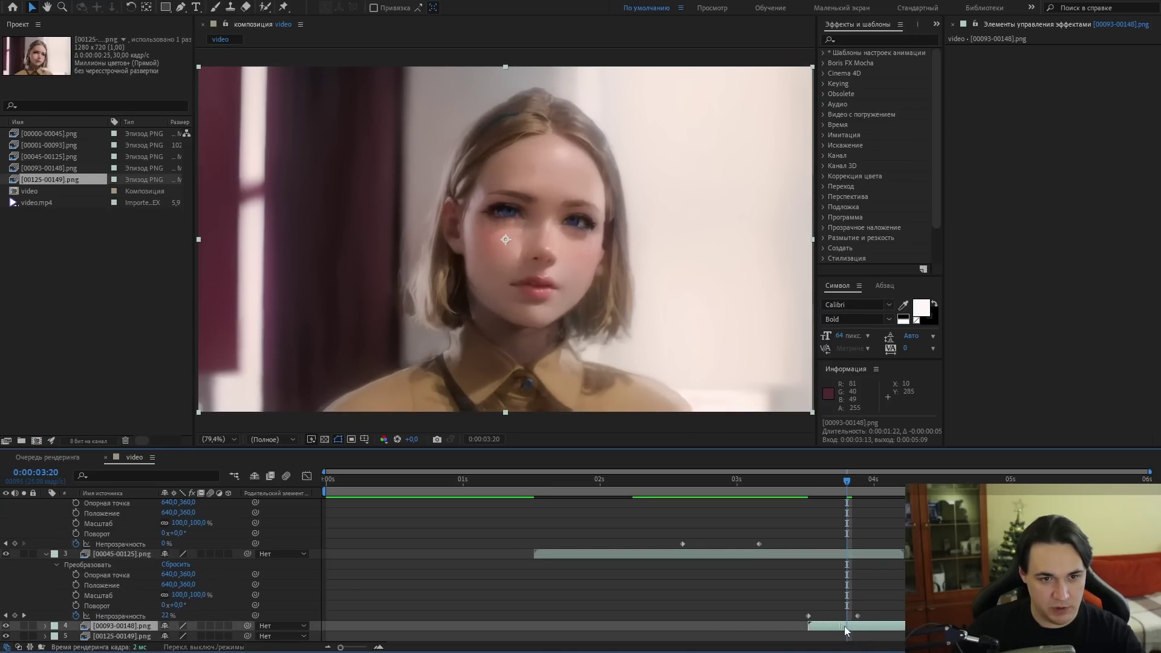
pyautogui.moveTo(848, 482); pyautogui.dragTo(820, 492)
pyautogui.hotkey('alt', 'pageup')
pyautogui.hotkey('alt', 'pageup')
pyautogui.hotkey('alt', 'pageup')
pyautogui.hotkey('alt', 'pageup')
pyautogui.hotkey('alt', 'pageup')
pyautogui.hotkey('alt', 'pageup')
pyautogui.hotkey('alt', 'pageup')
pyautogui.hotkey('alt', 'pageup')
pyautogui.hotkey('alt', 'pageup')
pyautogui.moveTo(861, 608); pyautogui.dragTo(826, 617)
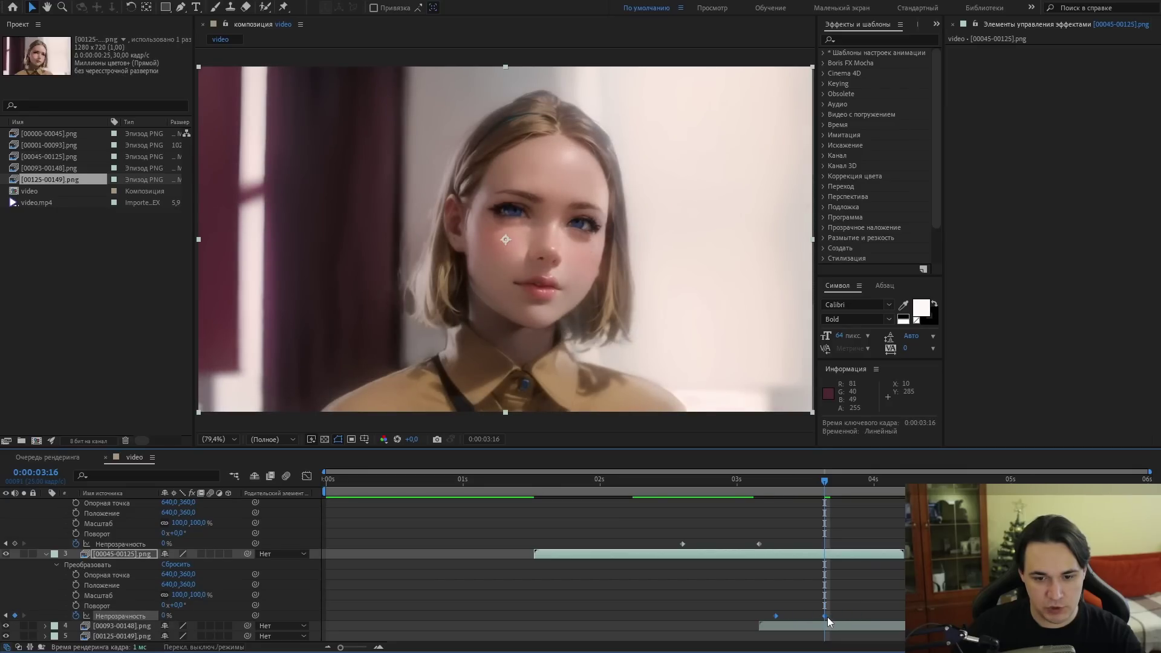
pyautogui.moveTo(823, 481); pyautogui.dragTo(939, 502)
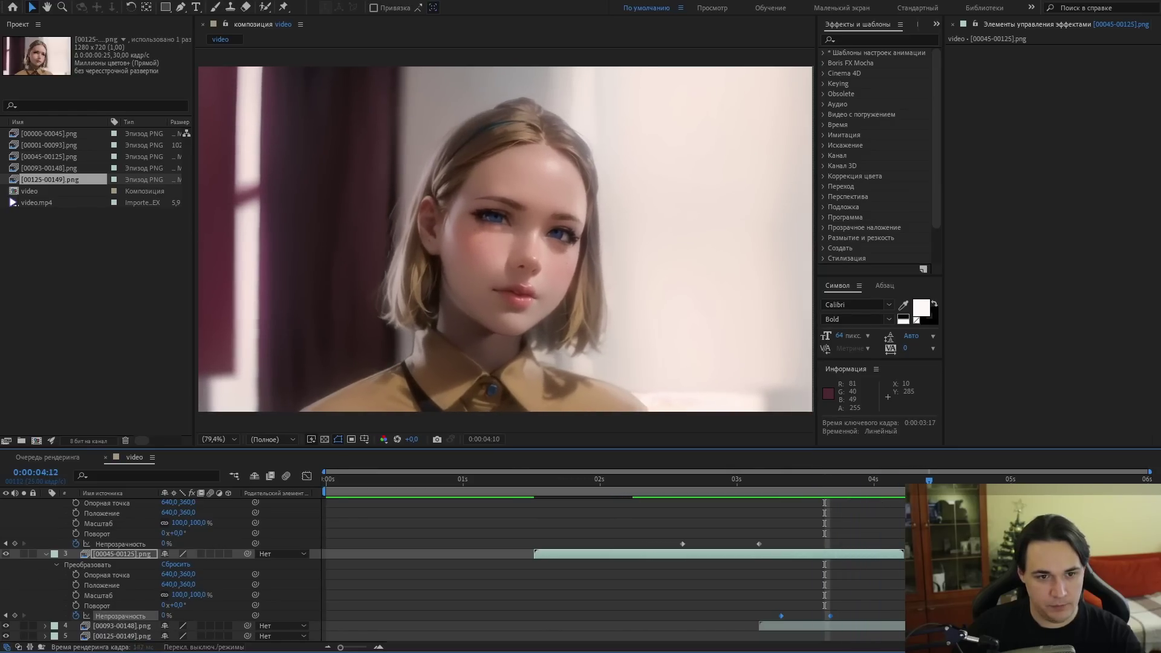
pyautogui.scroll(3, 65, 565)
pyautogui.click(46, 575)
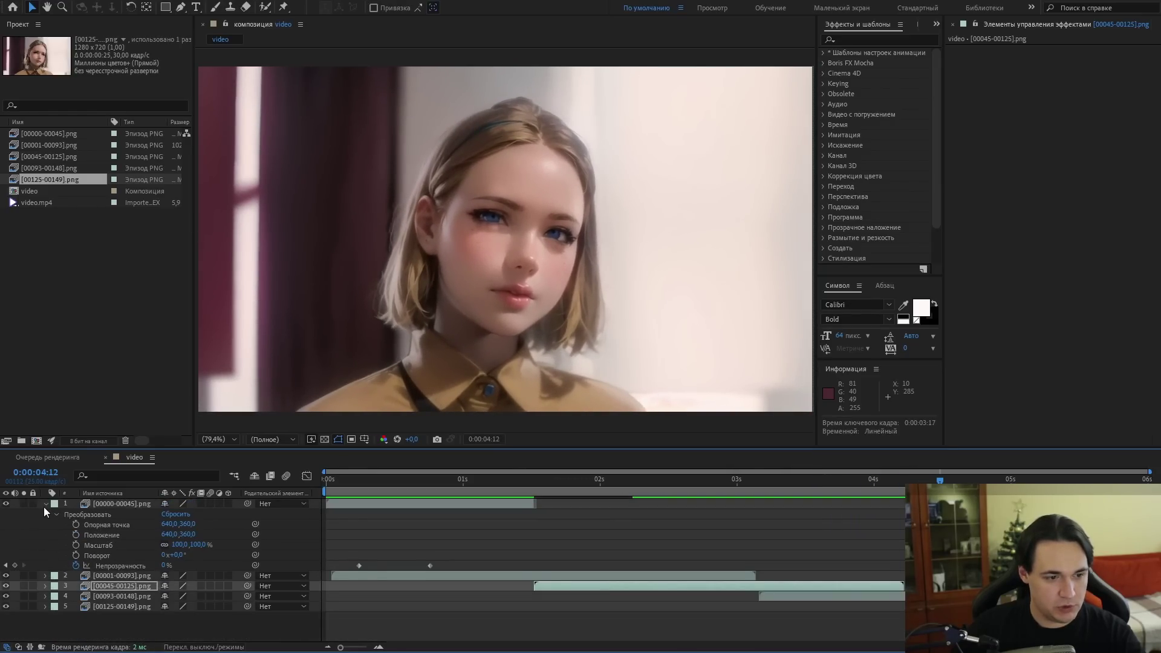
pyautogui.click(45, 504)
pyautogui.click(46, 535)
pyautogui.click(56, 545)
pyautogui.click(85, 607)
# Collapse the layer properties and play the blended composition from the beginning.
pyautogui.press('Home')
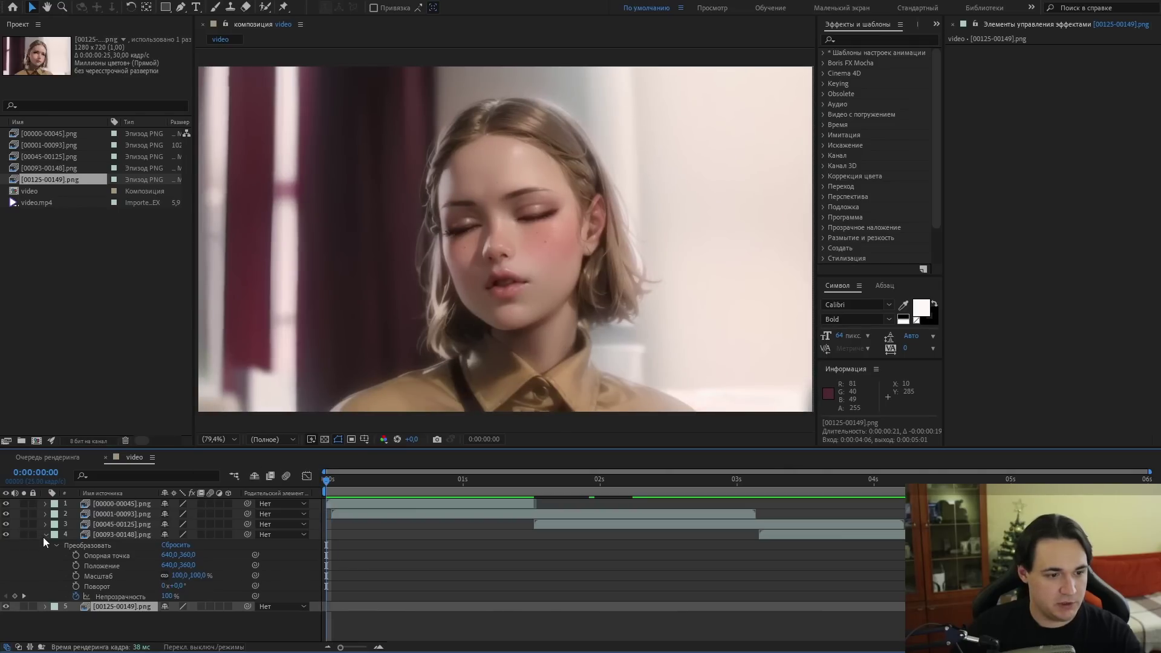
pyautogui.click(46, 536)
pyautogui.press('space')
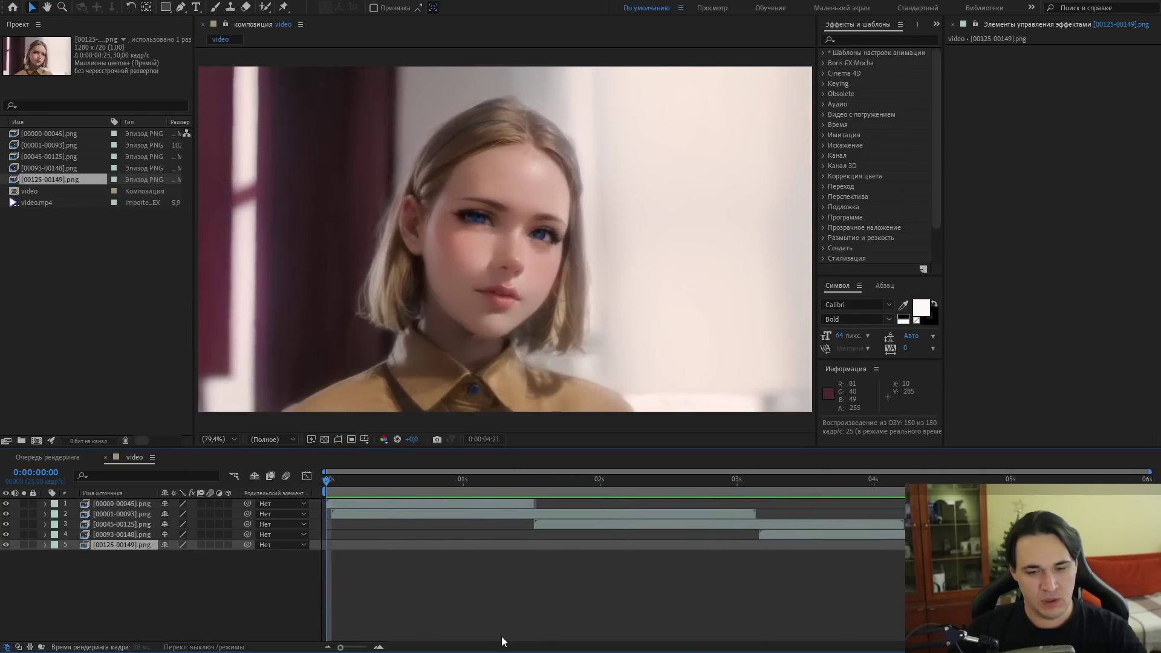
pyautogui.press('space')
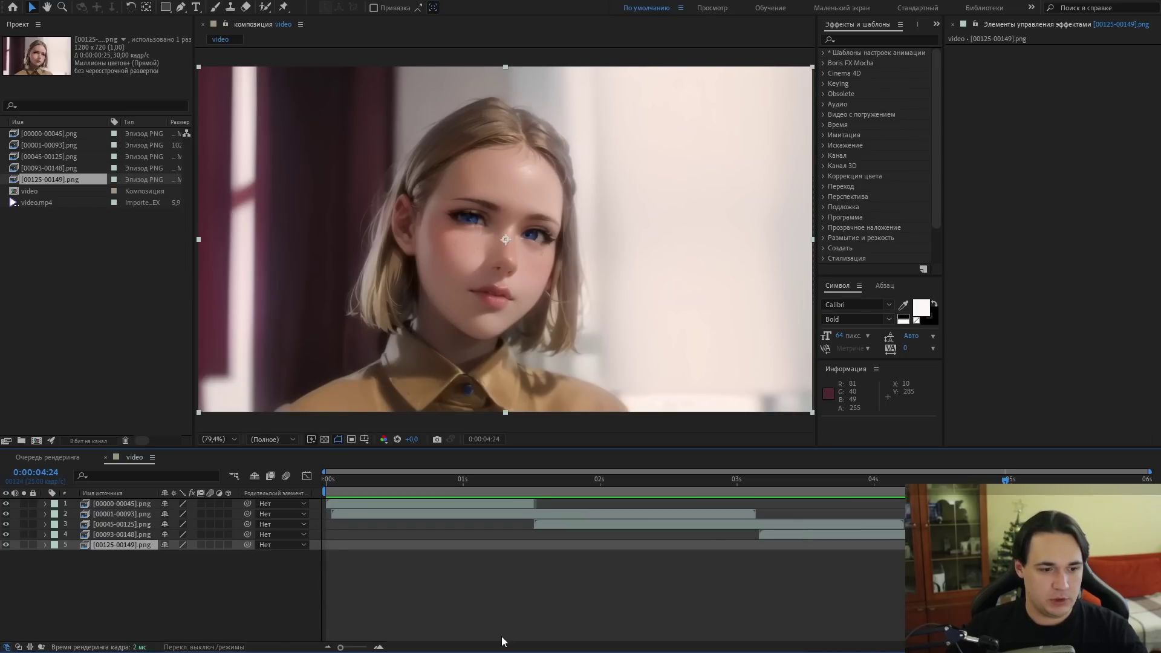